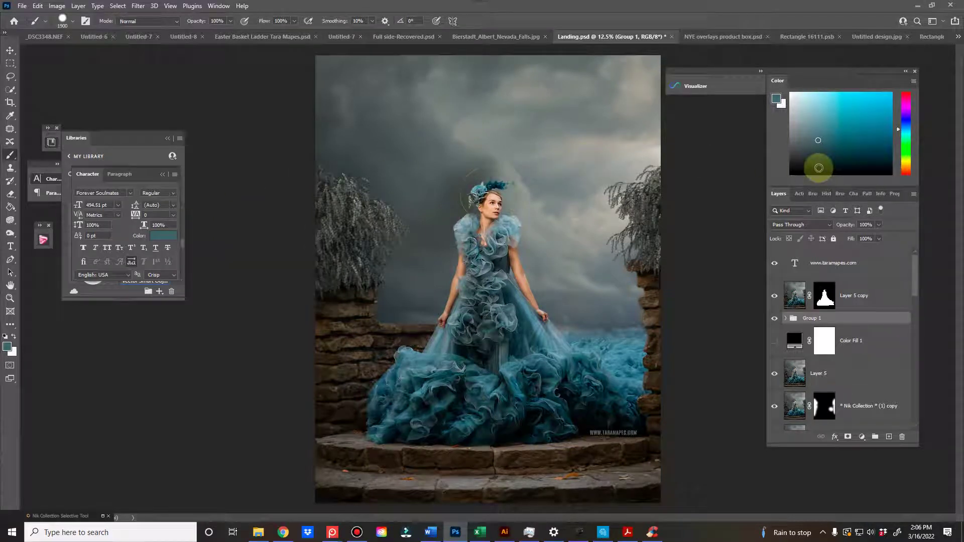
# - Show Thick Ring Tara Mapes in Group 1, hide Small Halo, and move the ring up behind her head
pyautogui.click(785, 319)
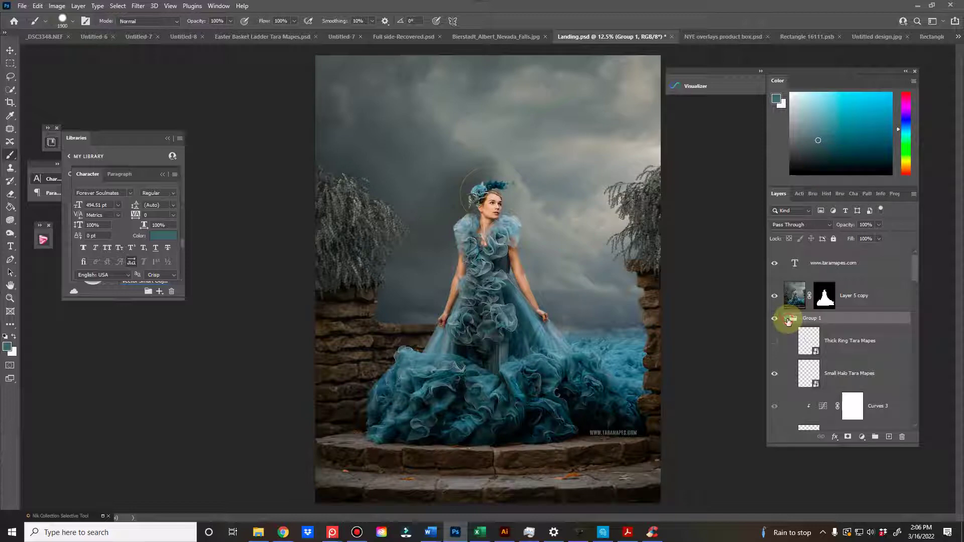
pyautogui.click(775, 341)
pyautogui.click(775, 374)
pyautogui.click(845, 340)
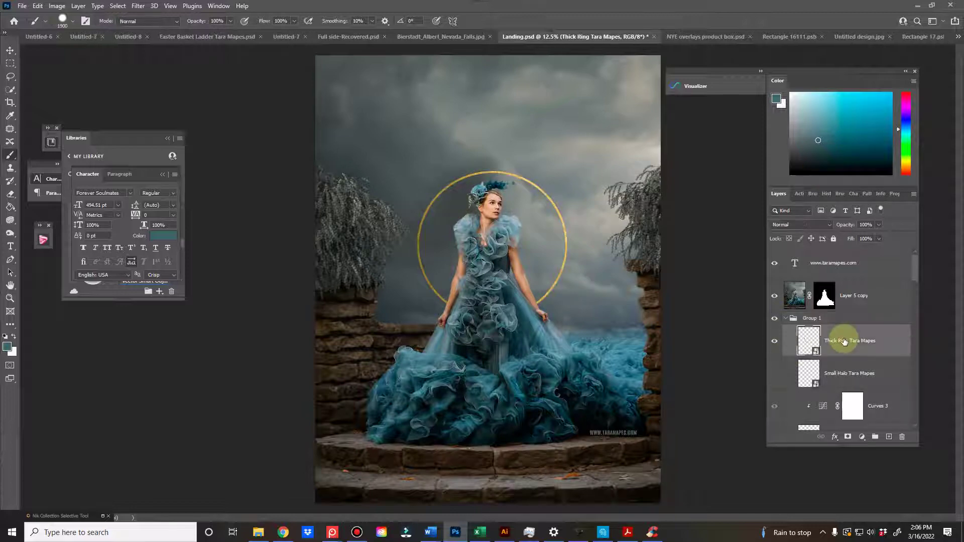
pyautogui.hotkey('ctrl', 't')
pyautogui.moveTo(528, 312); pyautogui.dragTo(532, 289)
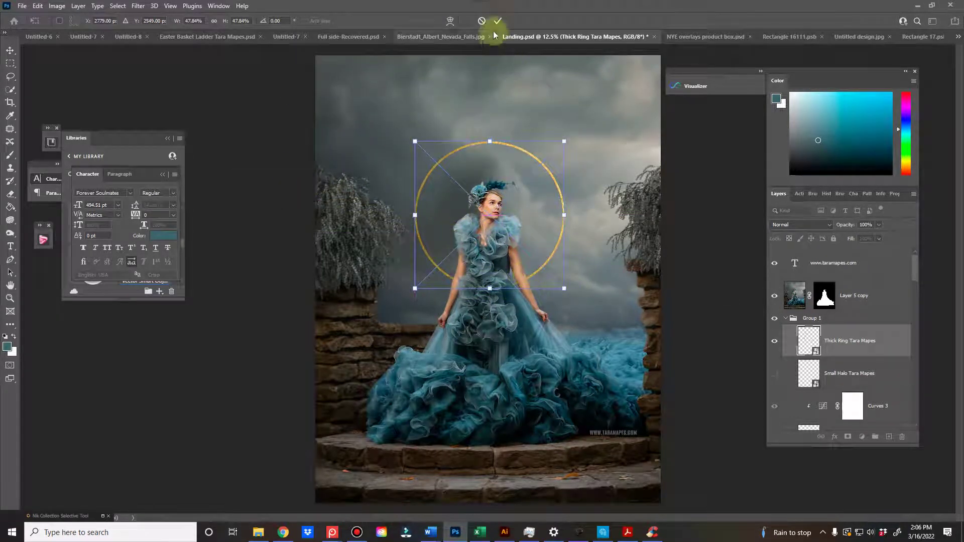
pyautogui.click(498, 20)
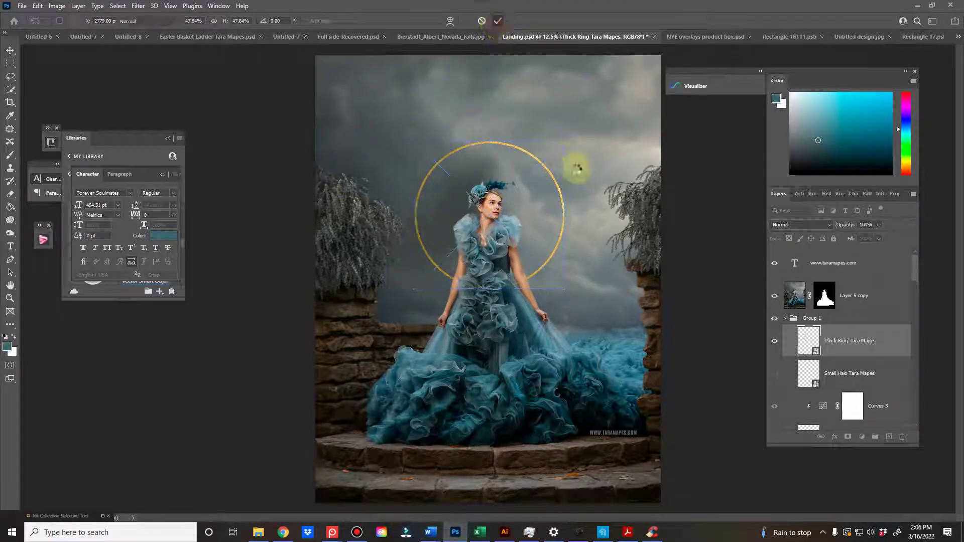
# - Delete the layer mask from Layer 5 copy
pyautogui.click(794, 300)
pyautogui.click(825, 299)
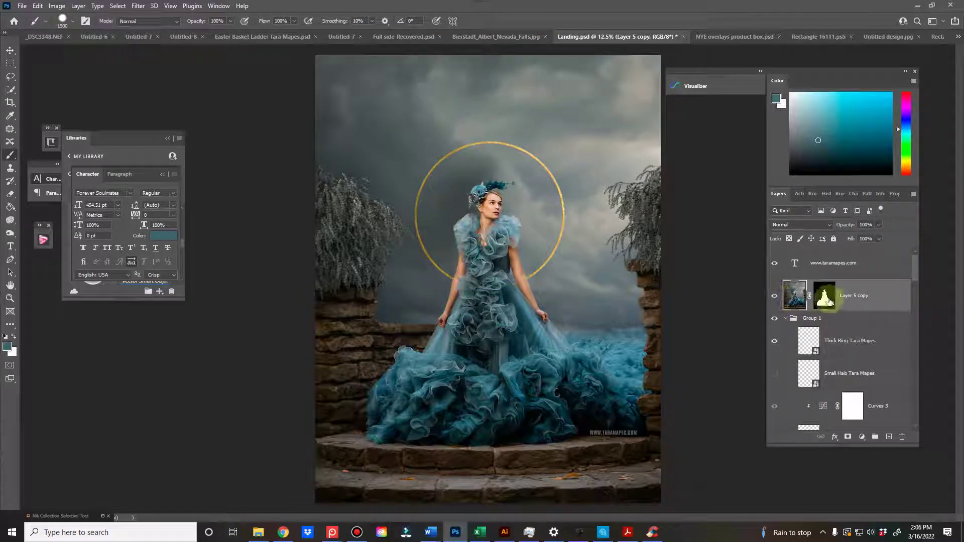
pyautogui.rightClick(829, 300)
pyautogui.click(862, 316)
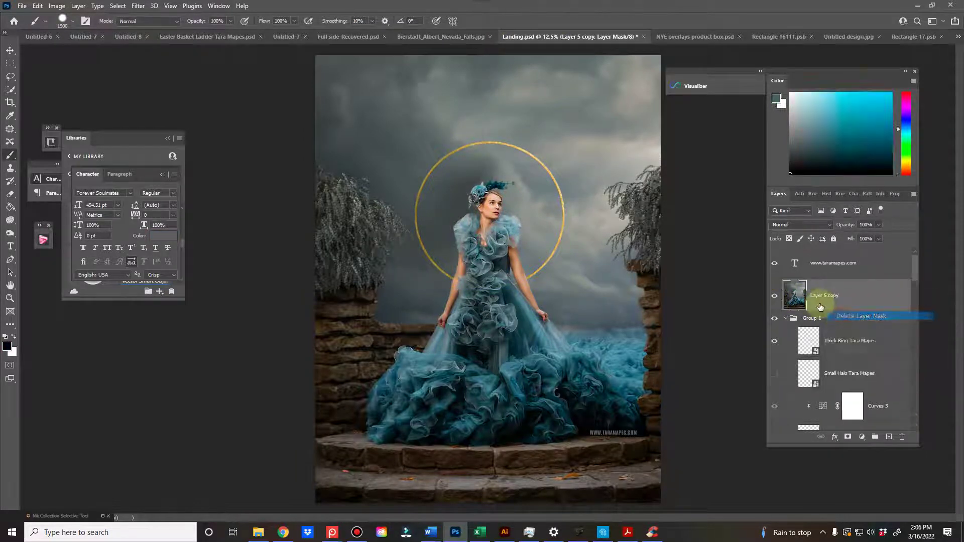
# - Select the woman with Select Subject, refine edges with 1.6 px feather, and output a new masked layer
pyautogui.click(11, 91)
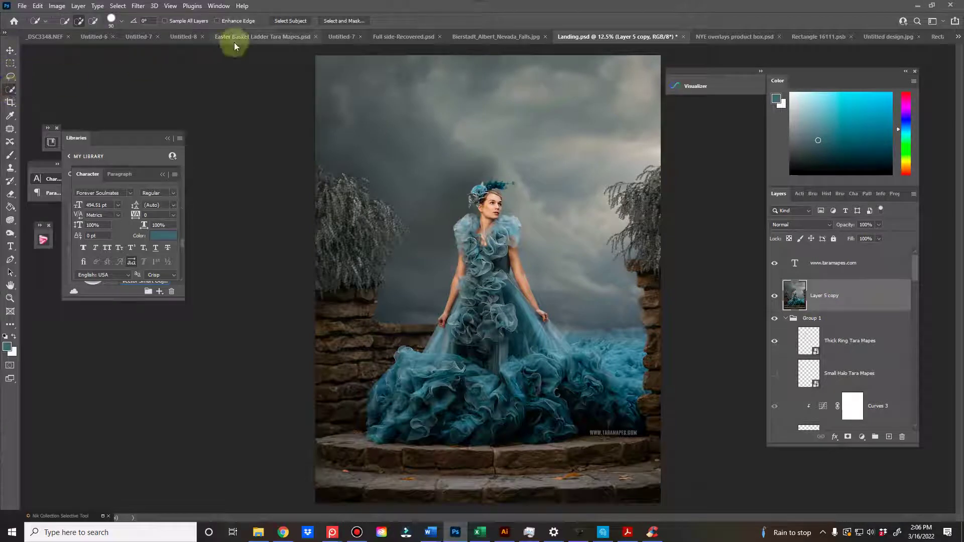
pyautogui.click(290, 20)
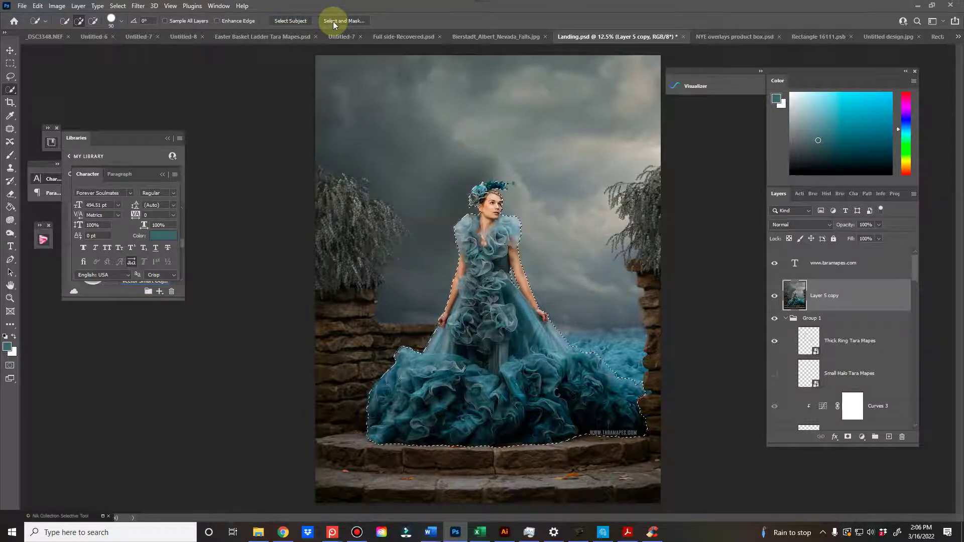
pyautogui.hotkey('ctrl', 'alt', 'r')
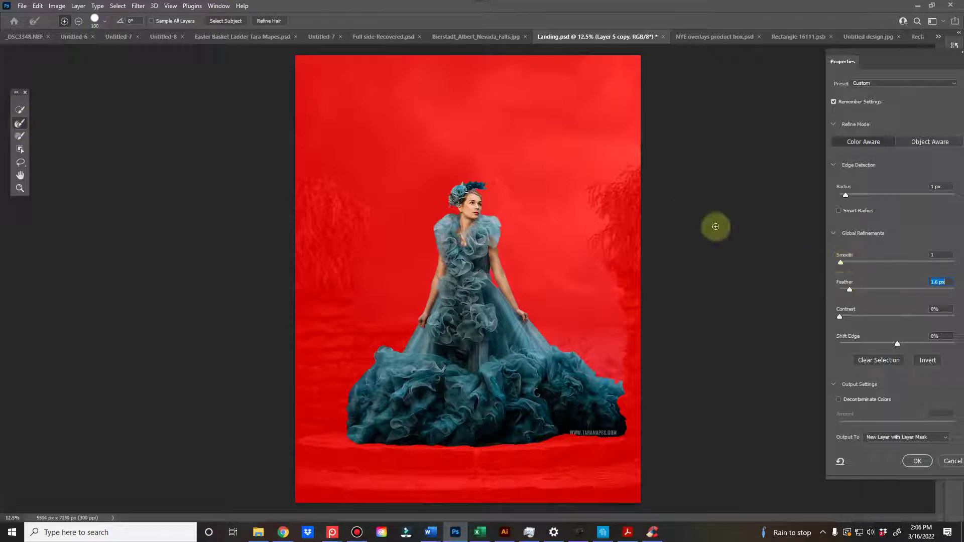
pyautogui.moveTo(400, 240)
pyautogui.mouseDown()
pyautogui.moveTo(435, 229)
pyautogui.moveTo(449, 193)
pyautogui.moveTo(472, 181)
pyautogui.moveTo(507, 272)
pyautogui.moveTo(502, 286)
pyautogui.moveTo(495, 279)
pyautogui.moveTo(545, 335)
pyautogui.moveTo(447, 296)
pyautogui.moveTo(409, 321)
pyautogui.moveTo(399, 348)
pyautogui.moveTo(372, 333)
pyautogui.mouseUp()
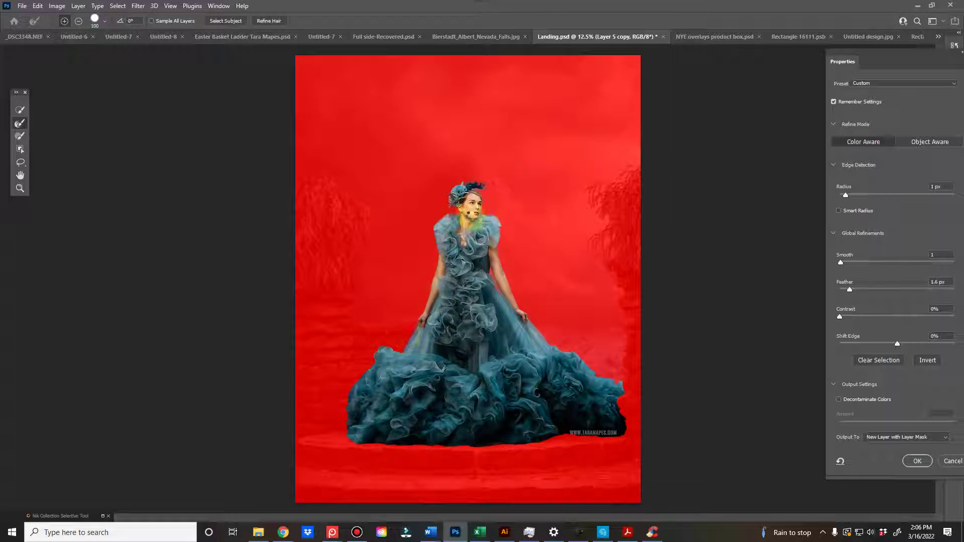
pyautogui.moveTo(468, 217); pyautogui.dragTo(482, 231)
pyautogui.click(917, 461)
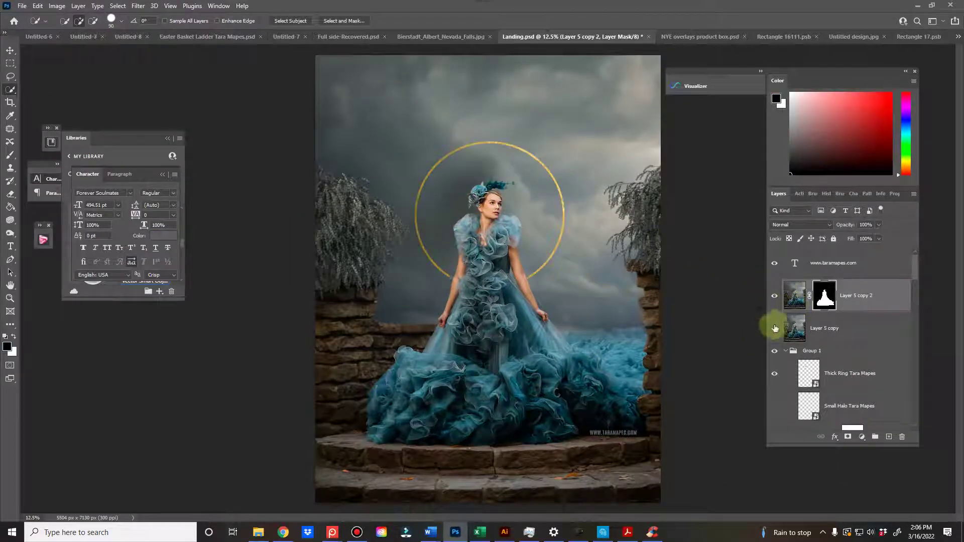
# - Hide Layer 5 copy and Thick Ring Tara Mapes, then show Small Halo Tara Mapes zoomed in
pyautogui.click(775, 330)
pyautogui.scroll(-1, 778, 356)
pyautogui.click(775, 342)
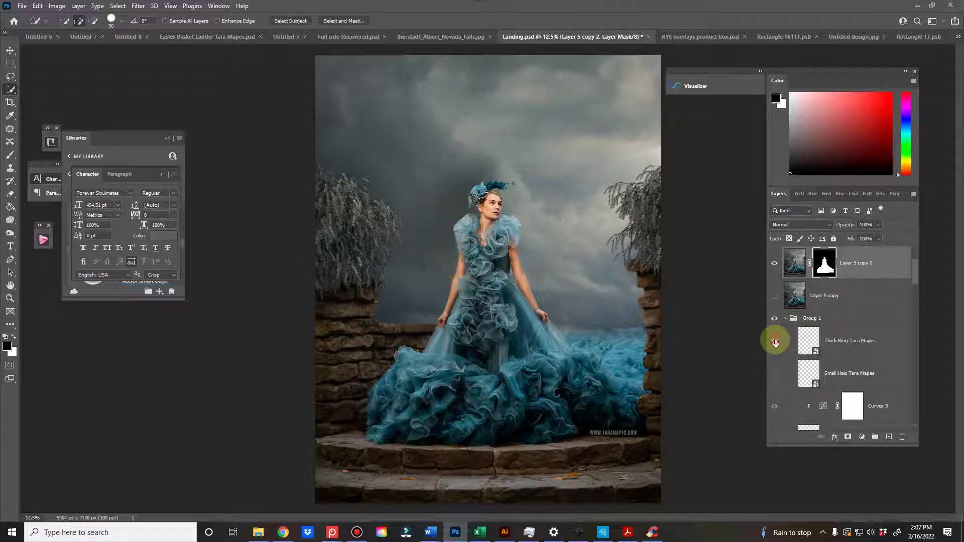
pyautogui.click(775, 342)
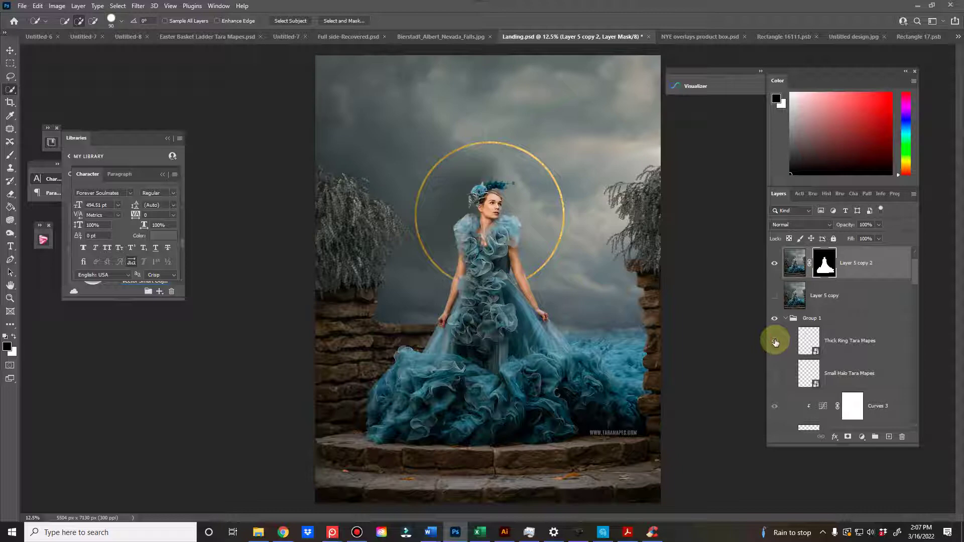
pyautogui.click(776, 341)
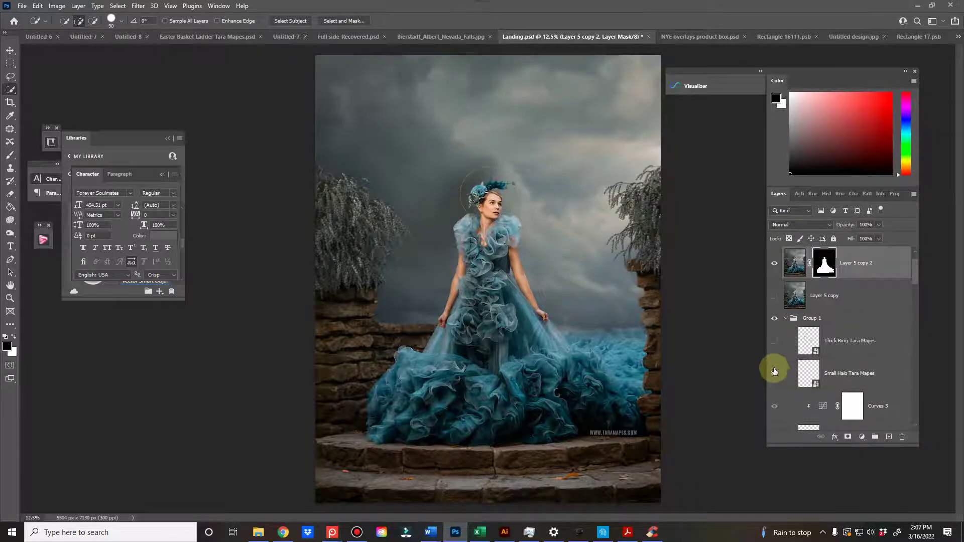
pyautogui.hotkey('ctrl', '+')
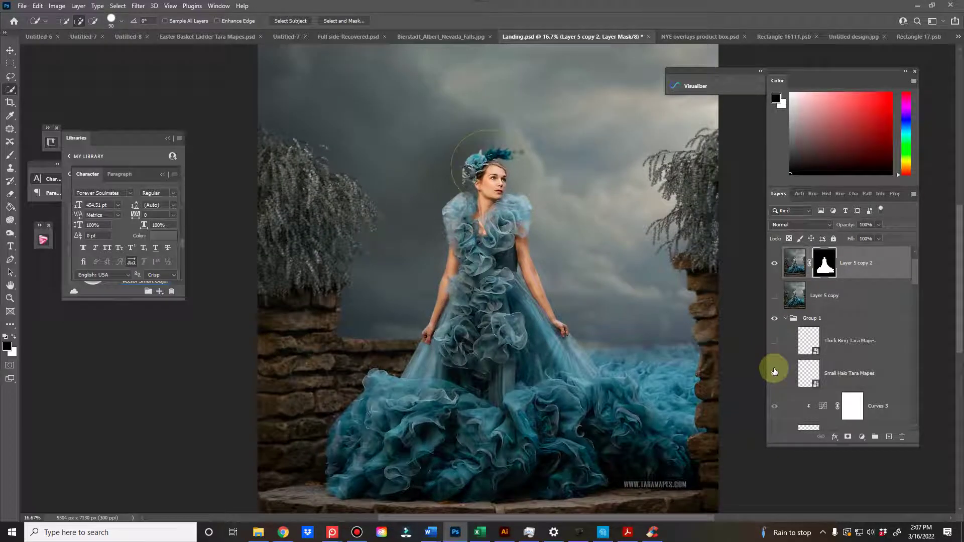
pyautogui.click(774, 372)
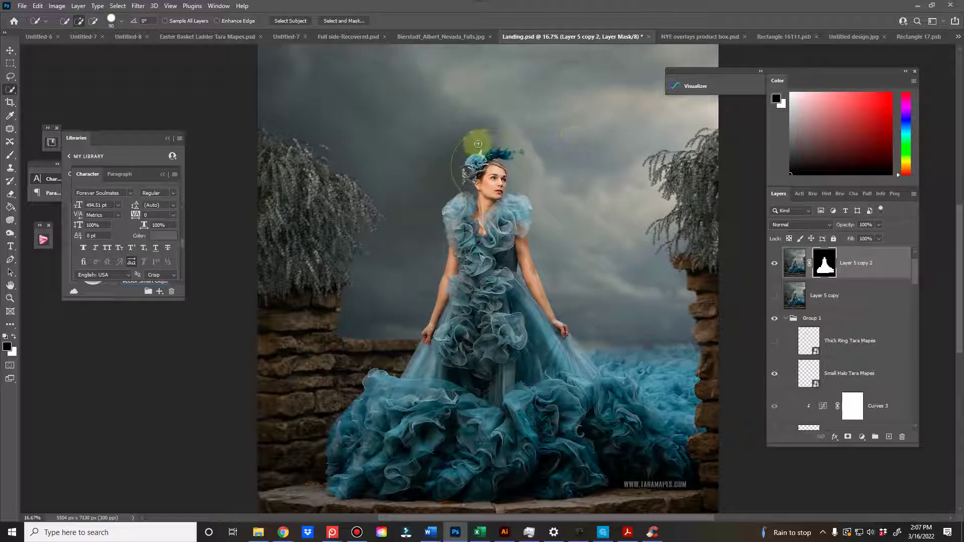
# - Add a Curves layer clipped to Small Halo with a point at input 80, output 170
pyautogui.click(843, 373)
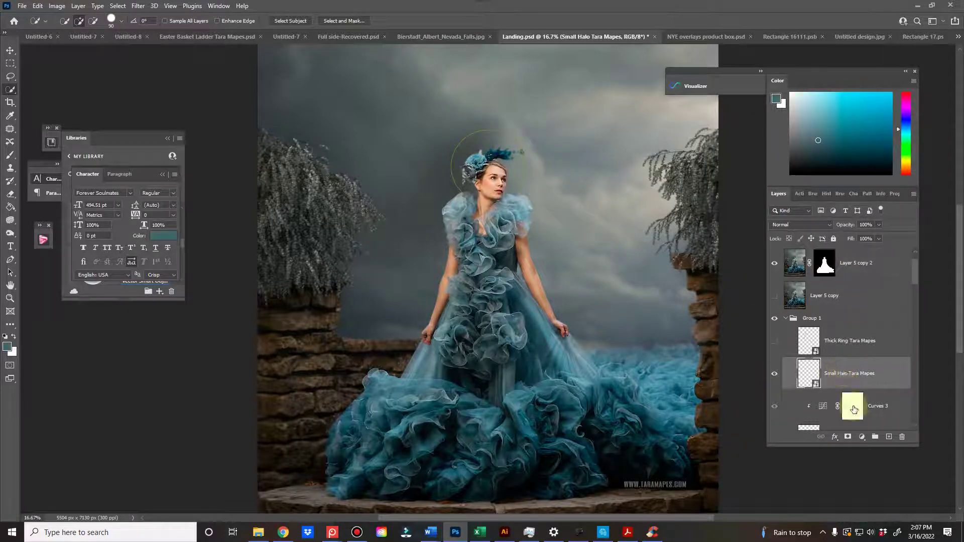
pyautogui.click(862, 436)
pyautogui.click(878, 311)
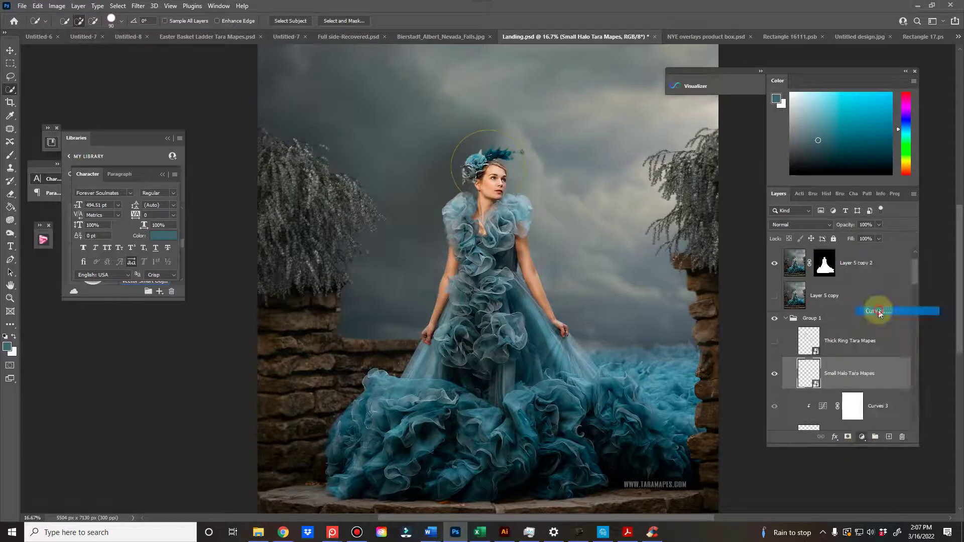
pyautogui.click(844, 438)
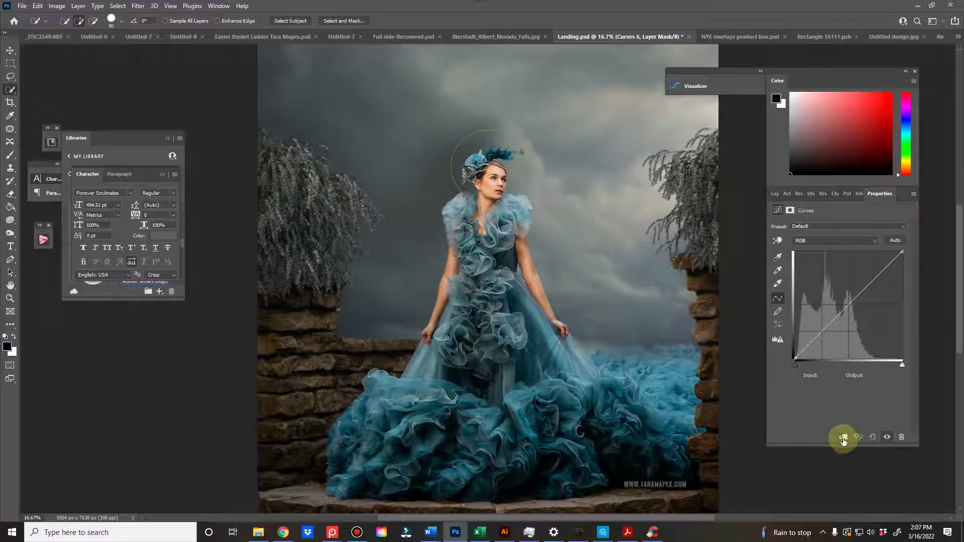
pyautogui.moveTo(843, 311); pyautogui.dragTo(829, 287)
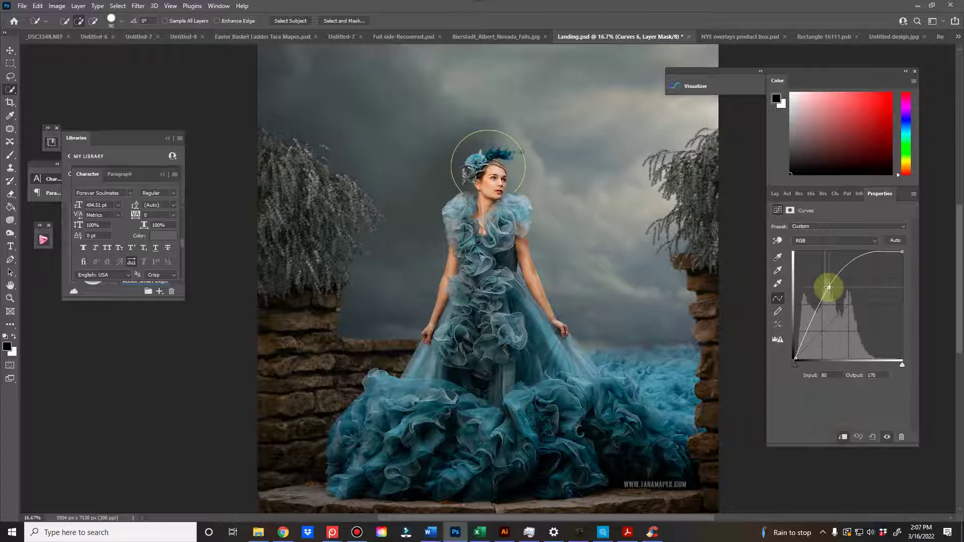
# - Toggle Curves 6 to compare the small halo before and after brightening
pyautogui.click(775, 194)
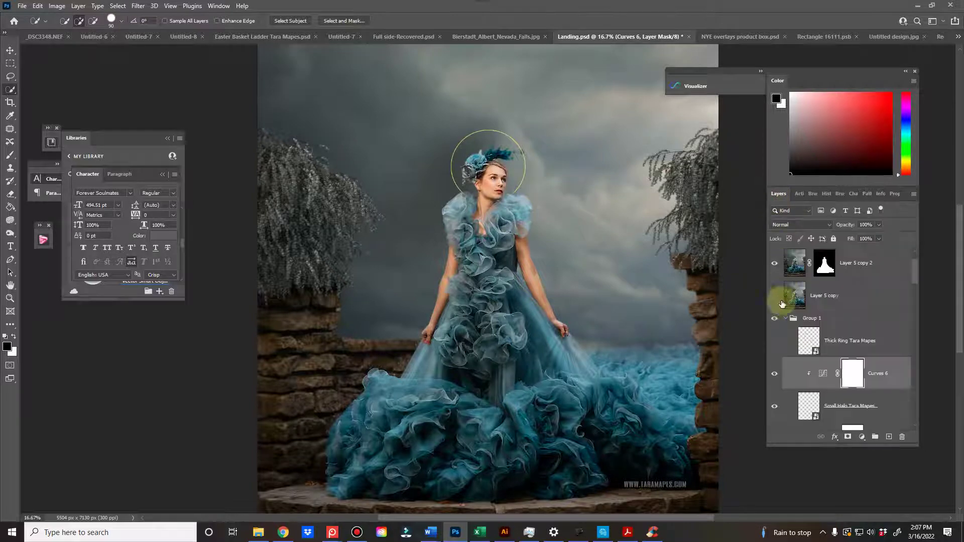
pyautogui.click(773, 374)
pyautogui.click(773, 374)
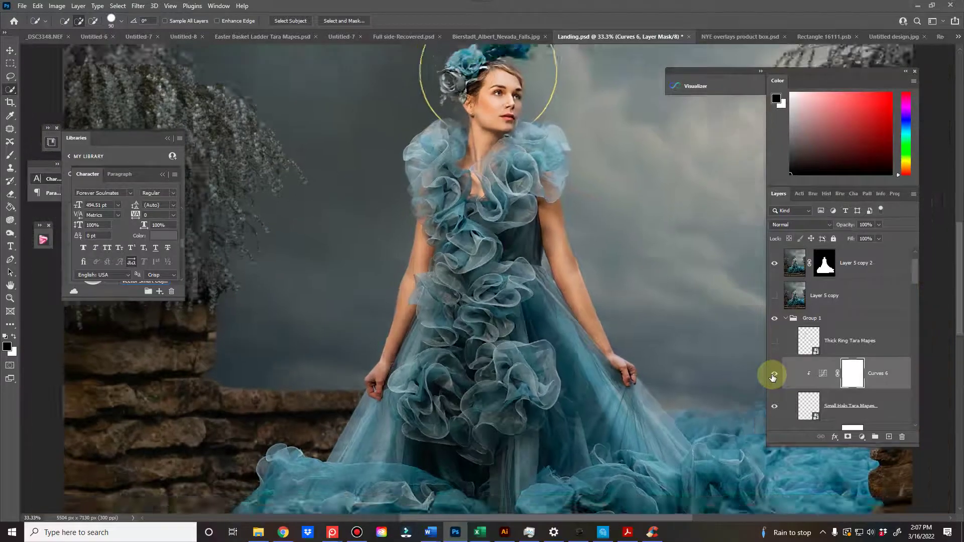
pyautogui.click(774, 375)
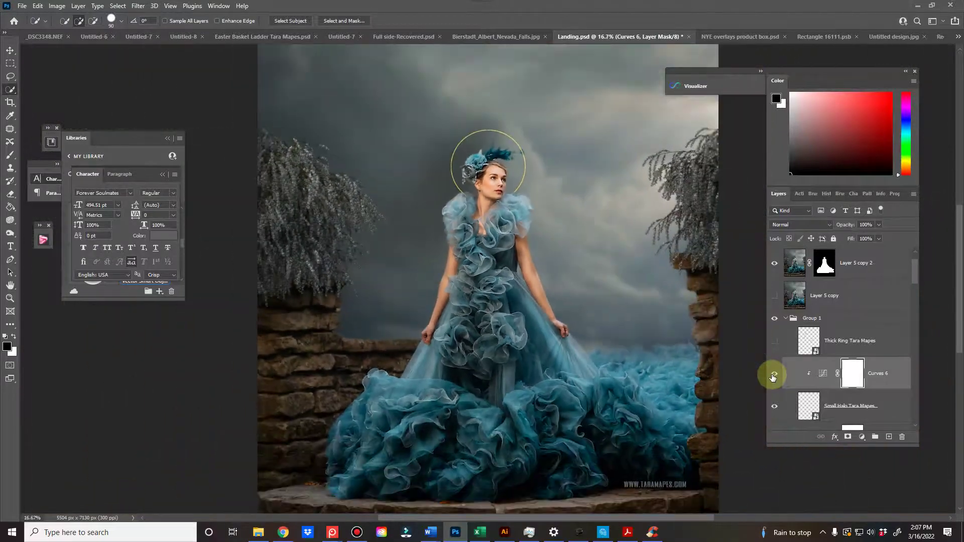
pyautogui.click(772, 376)
pyautogui.scroll(-2, 804, 370)
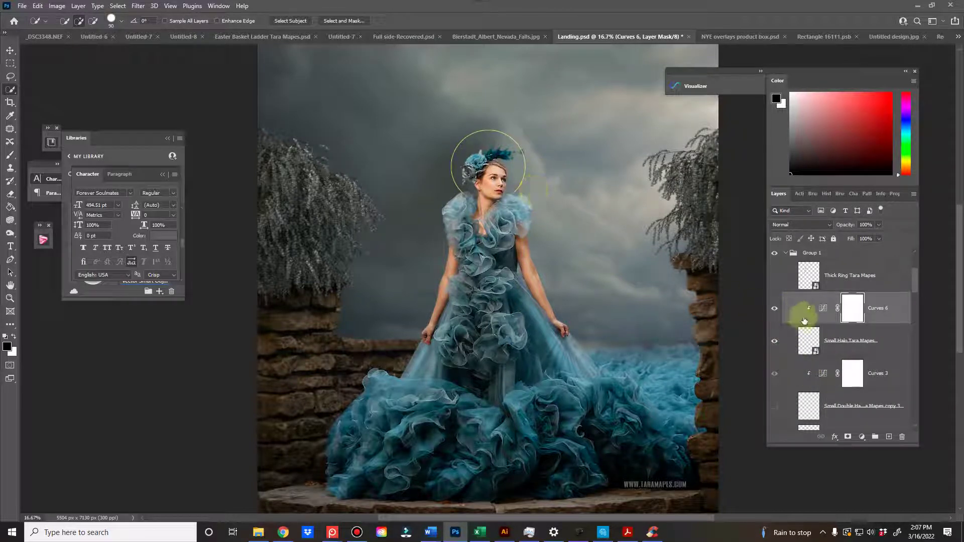
# - Hide Curves 6 and Small Halo, preview Small Double Halo copy 3 moved and enlarged, then undo
pyautogui.click(774, 373)
pyautogui.moveTo(777, 310); pyautogui.dragTo(778, 404)
pyautogui.click(779, 405)
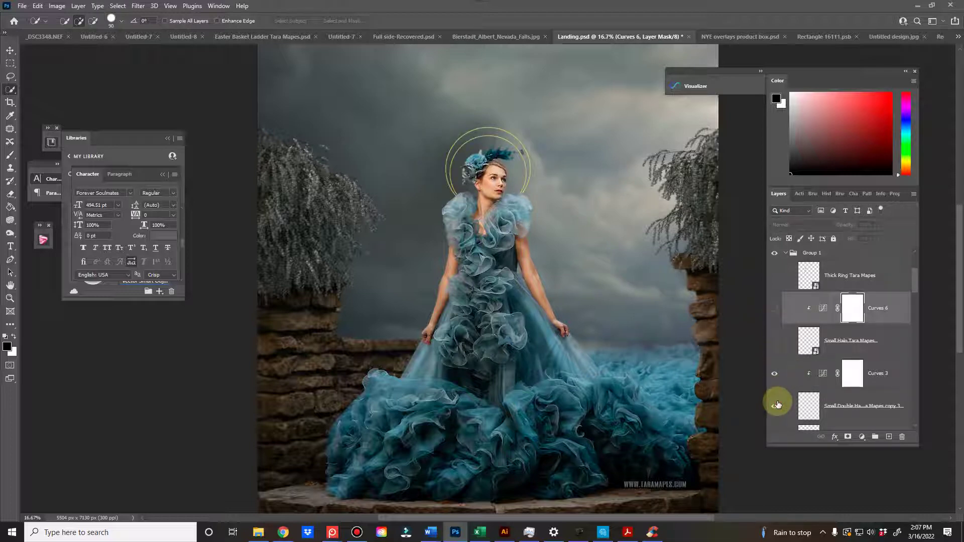
pyautogui.click(861, 404)
pyautogui.hotkey('ctrl', 't')
pyautogui.moveTo(538, 190); pyautogui.dragTo(490, 152)
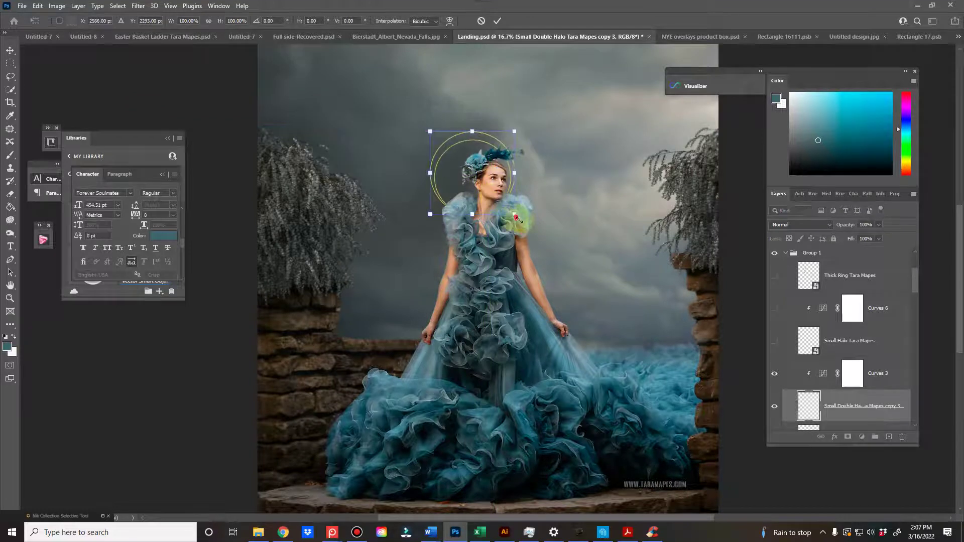
pyautogui.moveTo(517, 217); pyautogui.dragTo(586, 290)
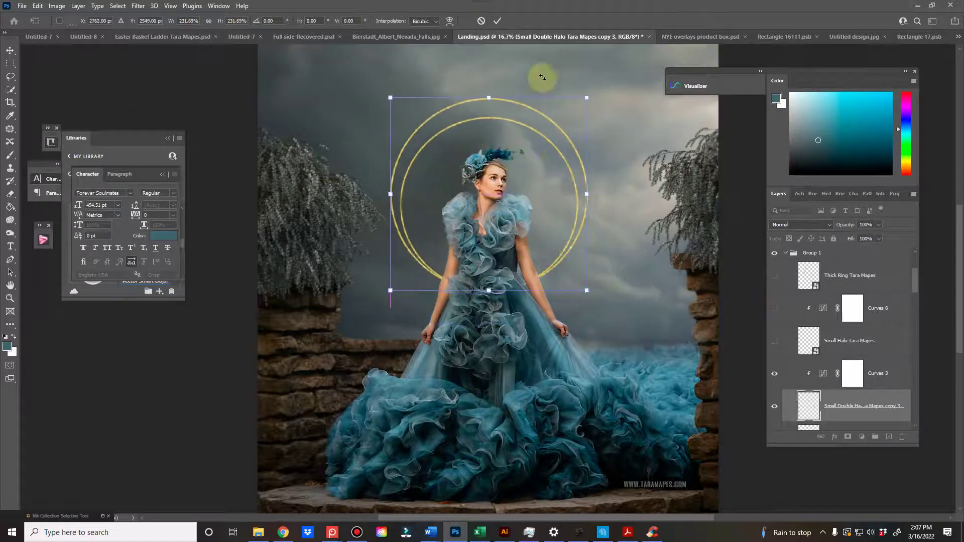
pyautogui.click(502, 21)
pyautogui.hotkey('ctrl', '-')
pyautogui.press('w')
pyautogui.hotkey('ctrl', 'z')
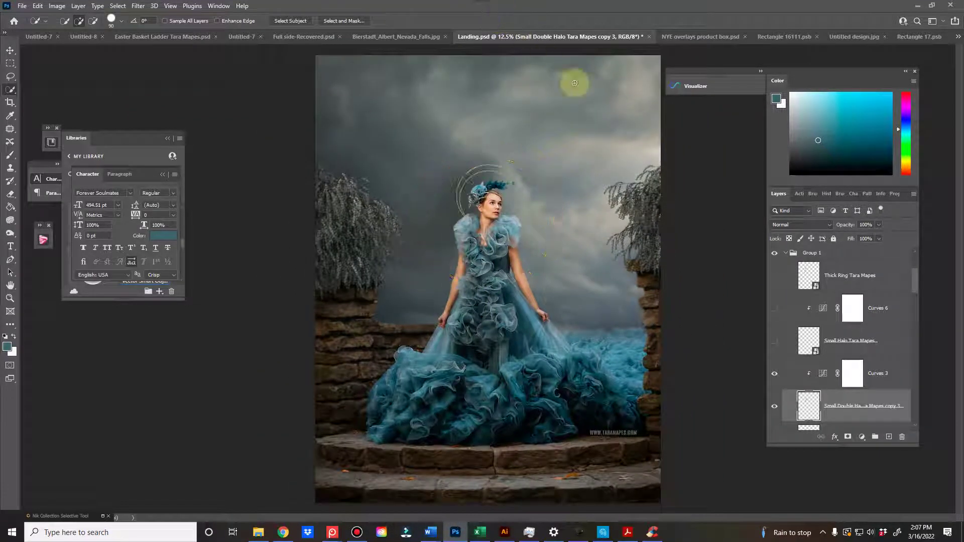
# - Hide the double halo, show the Ellipse 2 oval ring, and shift it left
pyautogui.scroll(-1, 794, 346)
pyautogui.click(775, 374)
pyautogui.click(776, 408)
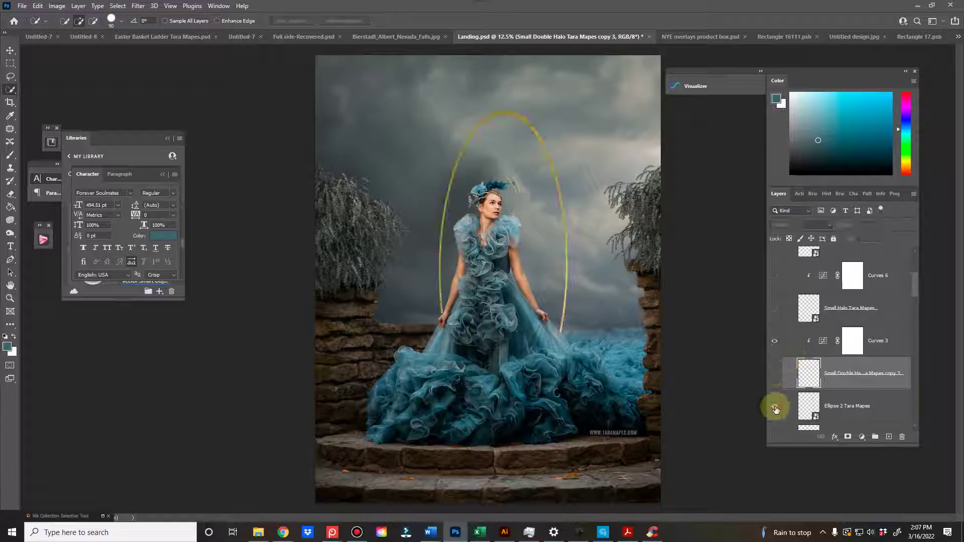
pyautogui.click(846, 405)
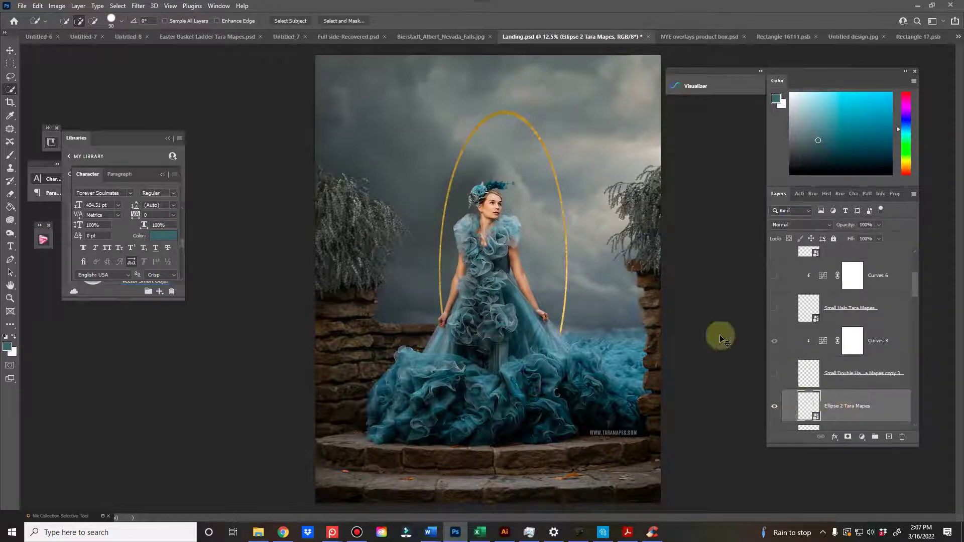
pyautogui.hotkey('ctrl', 't')
pyautogui.moveTo(542, 278); pyautogui.dragTo(566, 277)
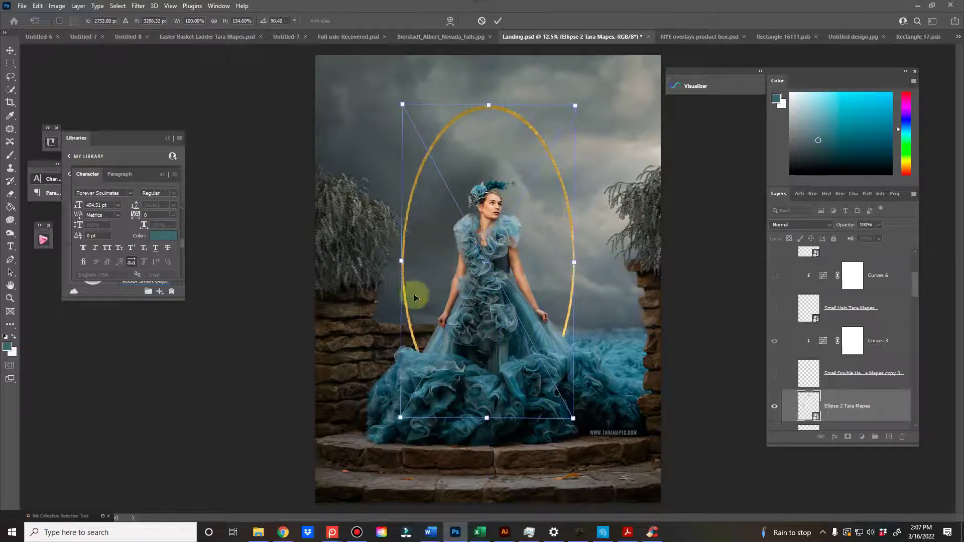
# - Nudge the Ellipse 2 oval behind the woman and commit it at 134.6% width
pyautogui.moveTo(486, 220); pyautogui.dragTo(491, 230)
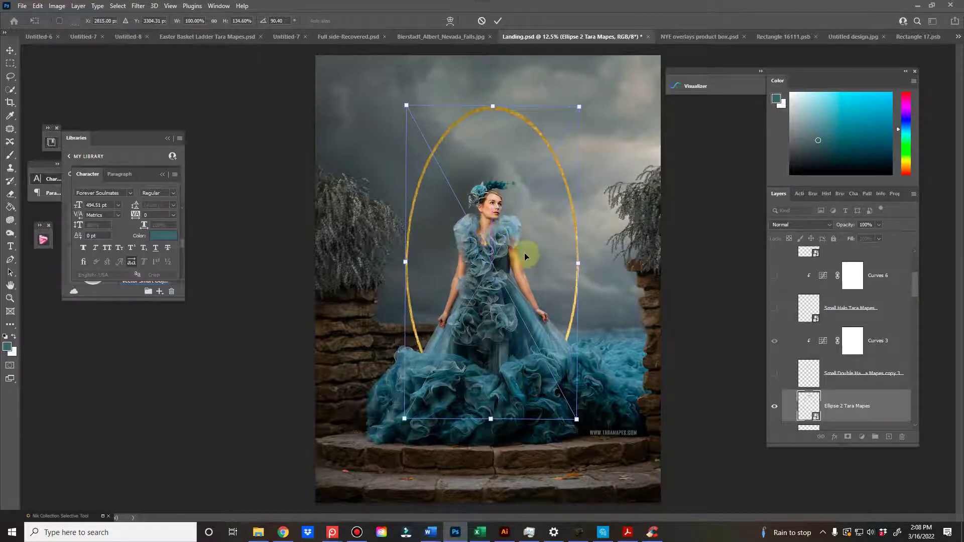
pyautogui.click(496, 21)
pyautogui.press('w')
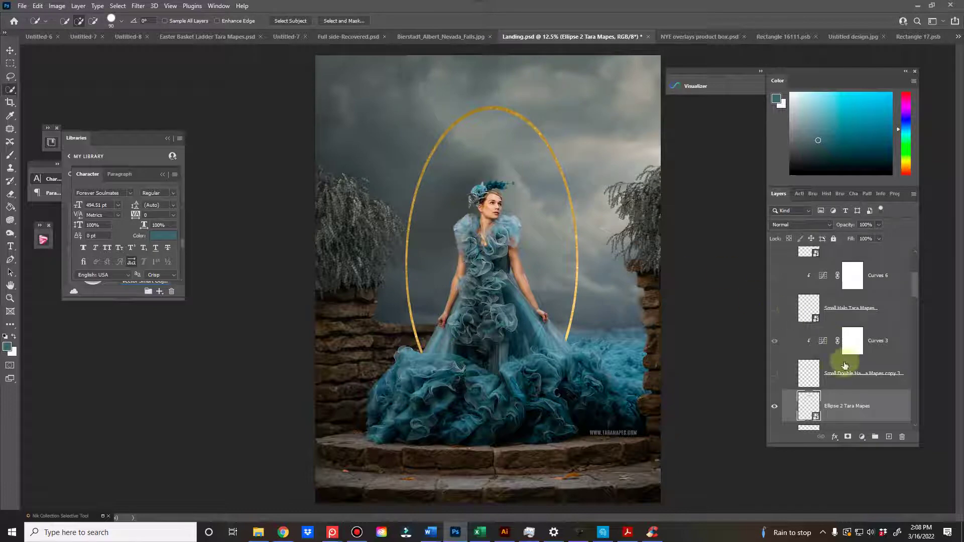
pyautogui.scroll(-2, 846, 366)
pyautogui.scroll(1, 844, 370)
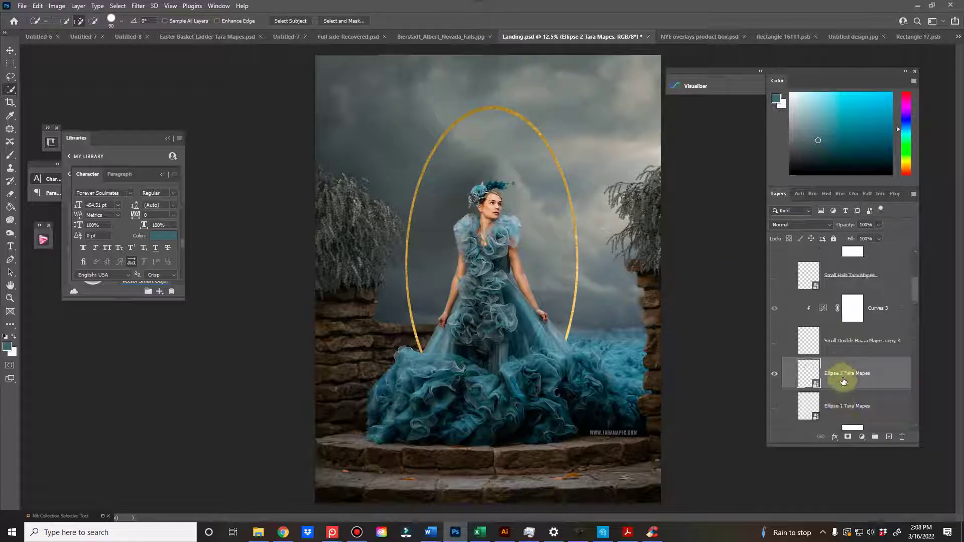
# - Add a Hue/Saturation layer clipped to Ellipse 2 with hue about +123, turning the oval teal
pyautogui.click(863, 437)
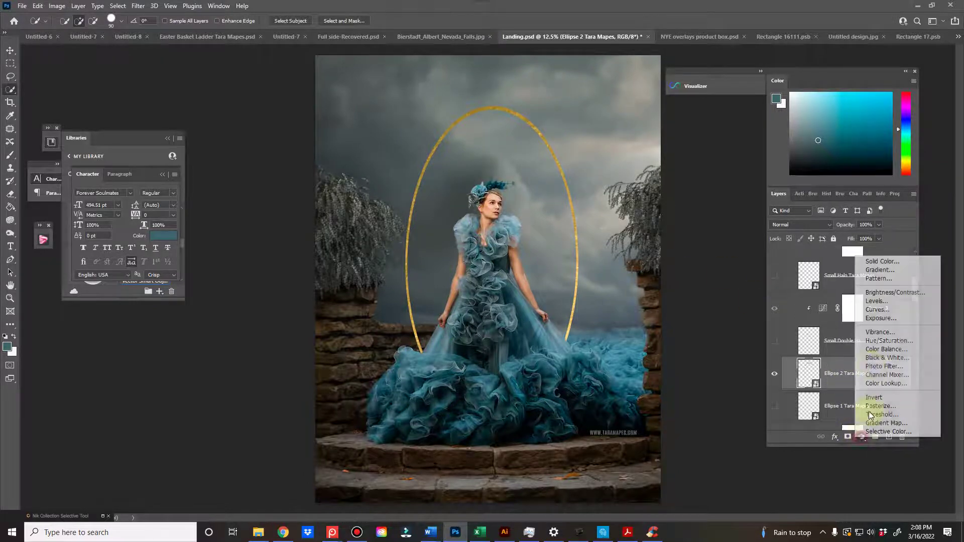
pyautogui.click(874, 340)
pyautogui.click(844, 434)
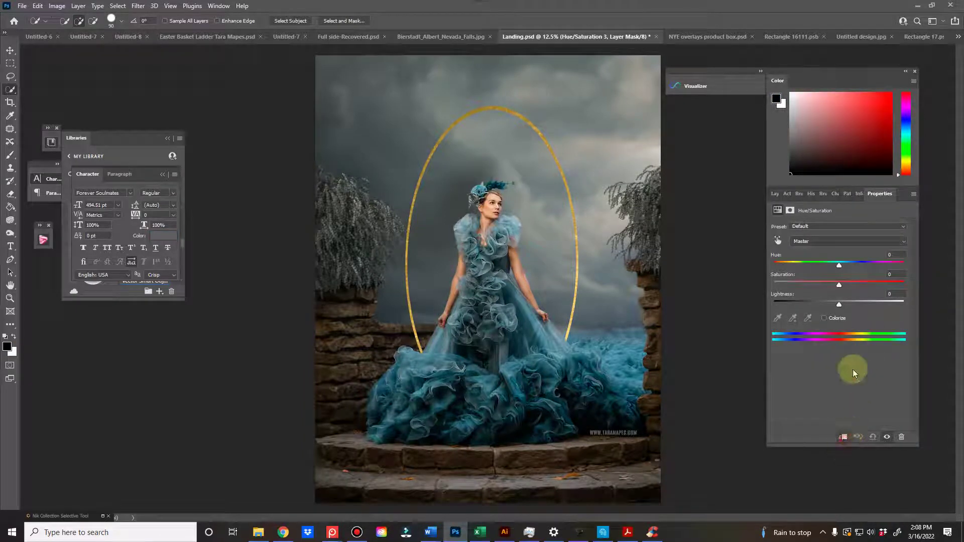
pyautogui.moveTo(813, 264); pyautogui.dragTo(843, 300)
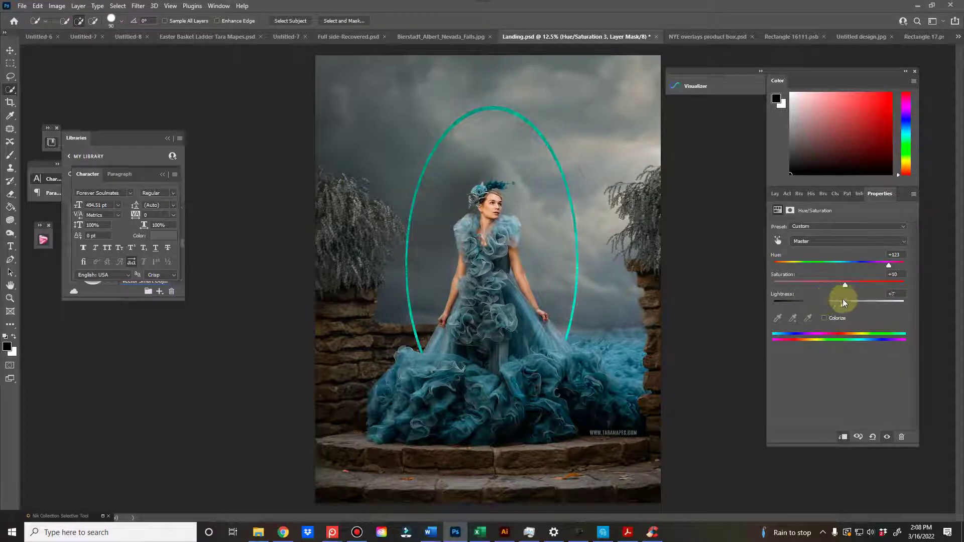
pyautogui.click(777, 197)
# - Hide the Hue/Saturation layer and Ellipse 2, then show the Double Triple Halo rings
pyautogui.click(775, 371)
pyautogui.scroll(-1, 778, 375)
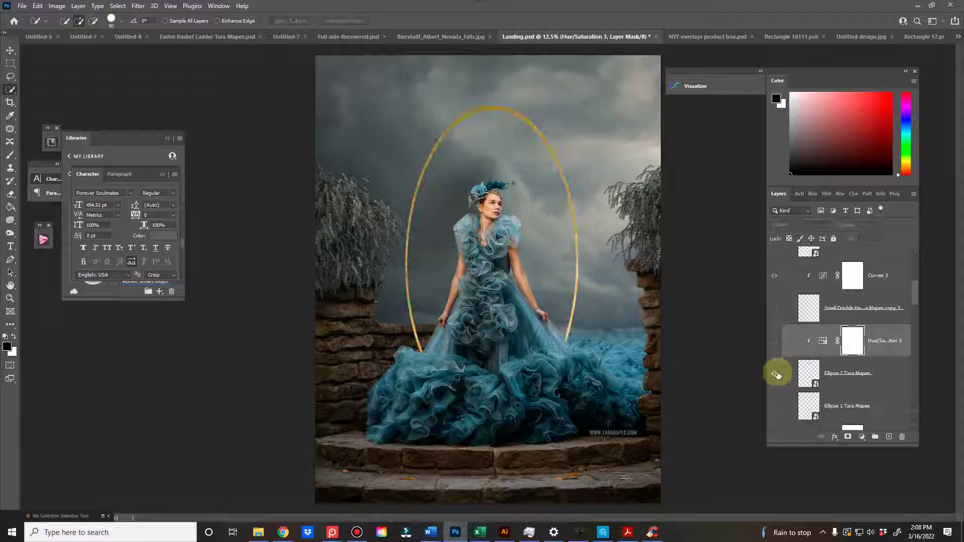
pyautogui.click(775, 373)
pyautogui.scroll(-2, 776, 376)
pyautogui.click(776, 405)
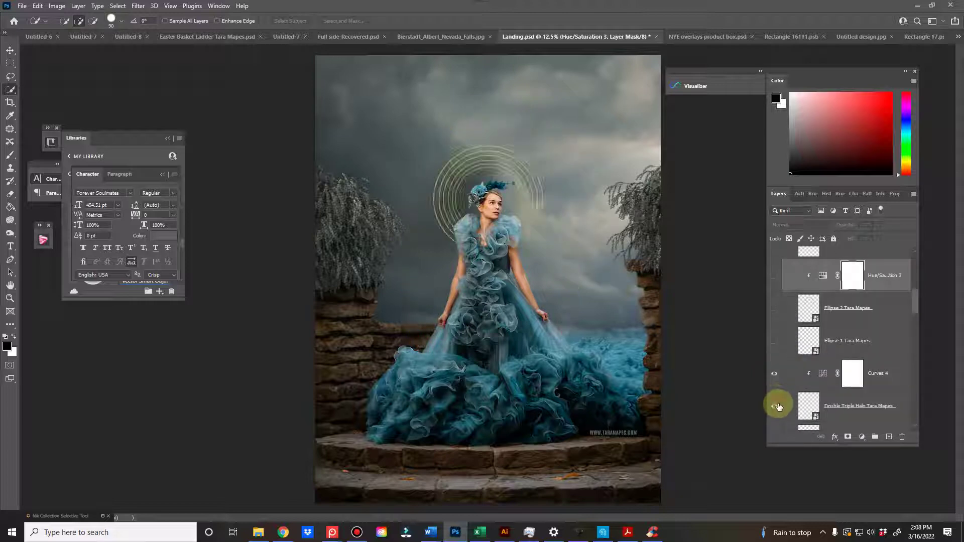
# - Zoom in and compare the rings with Curves 4 on and off, leaving it on
pyautogui.click(775, 373)
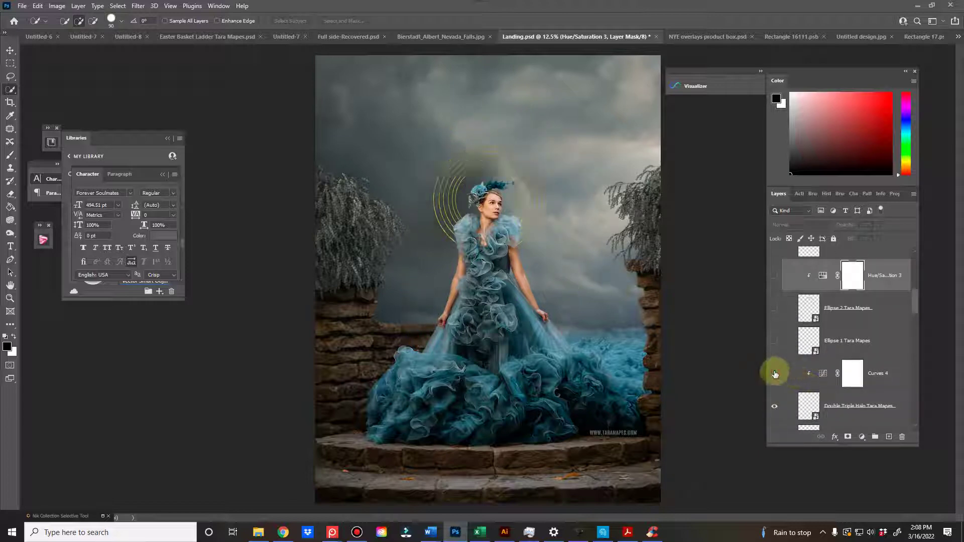
pyautogui.hotkey('ctrl', '+')
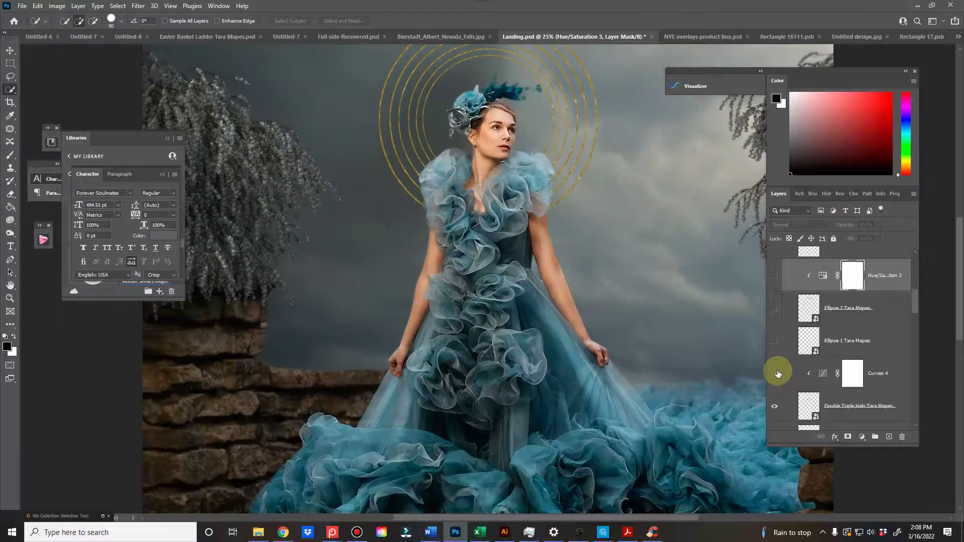
pyautogui.scroll(3, 710, 370)
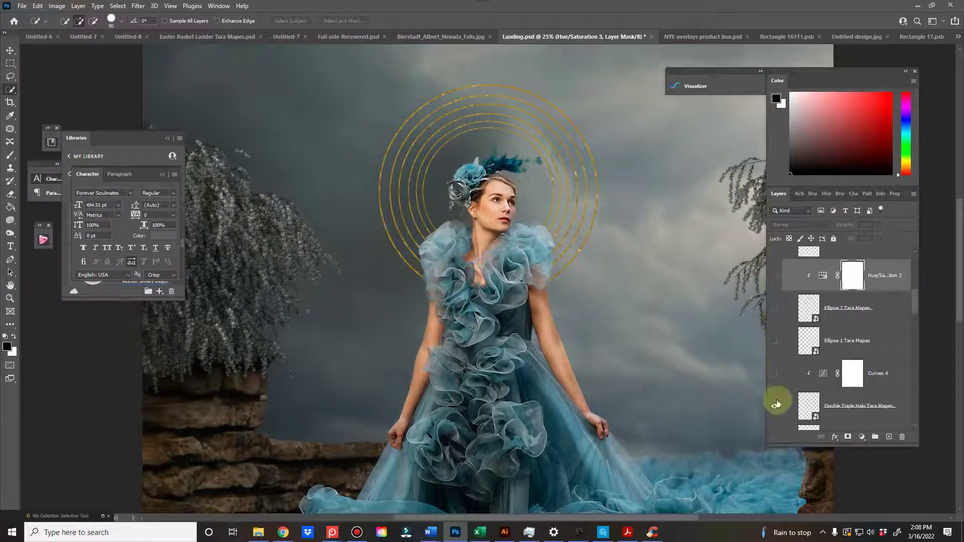
pyautogui.click(775, 376)
pyautogui.click(775, 376)
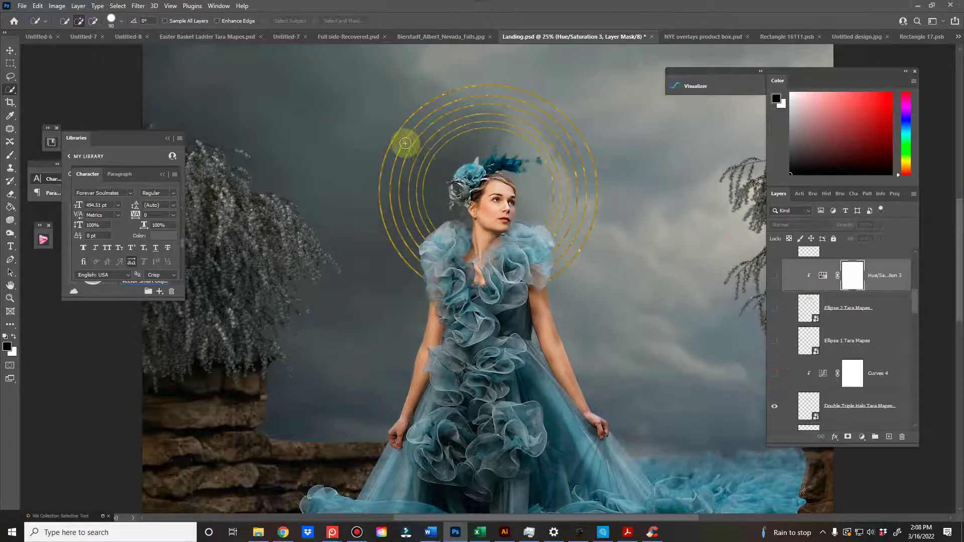
pyautogui.click(774, 374)
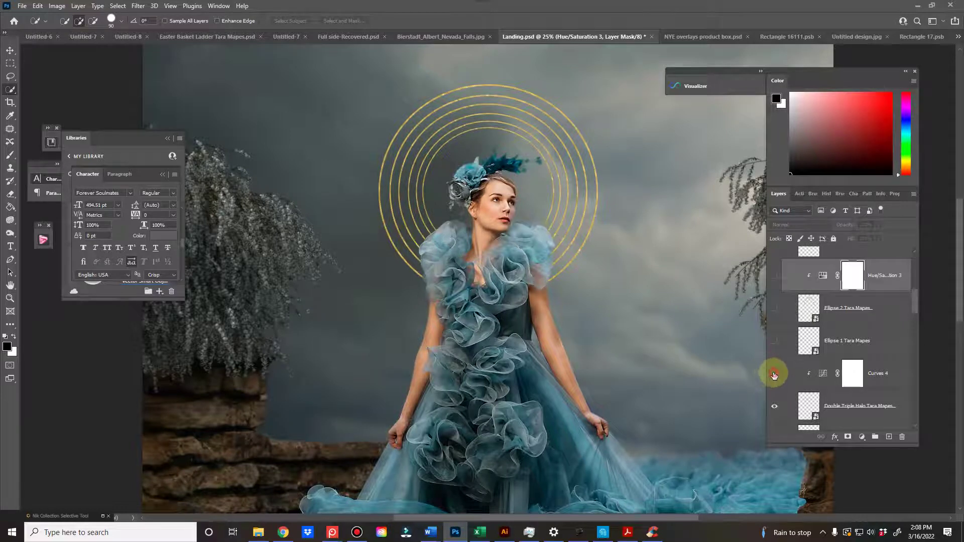
pyautogui.click(774, 374)
pyautogui.click(774, 374)
pyautogui.click(774, 375)
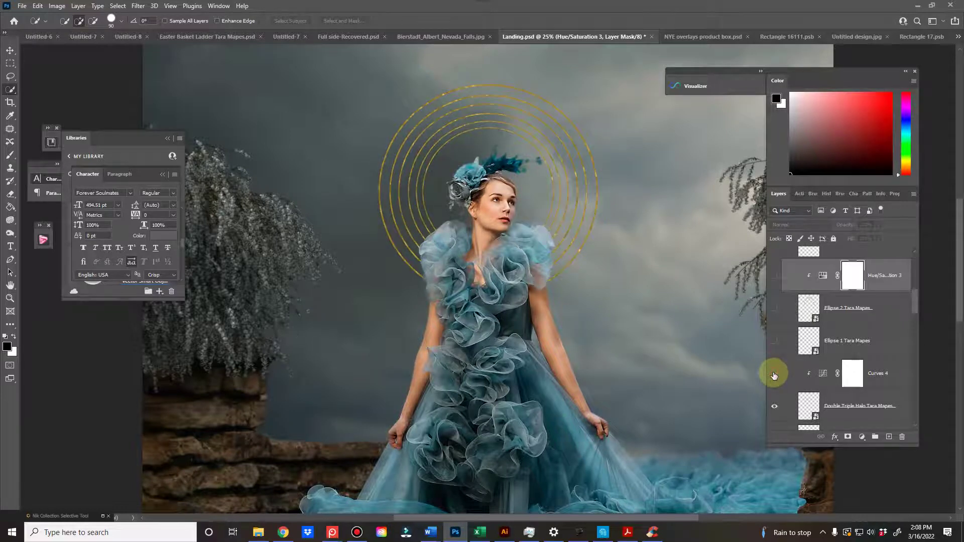
pyautogui.click(774, 375)
pyautogui.click(774, 375)
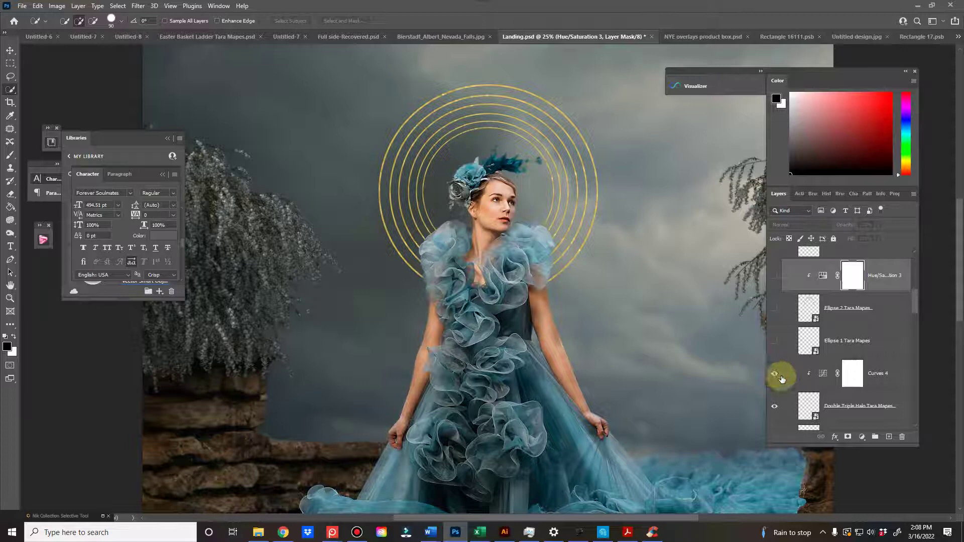
pyautogui.hotkey('ctrl', '-')
pyautogui.hotkey('ctrl', '-')
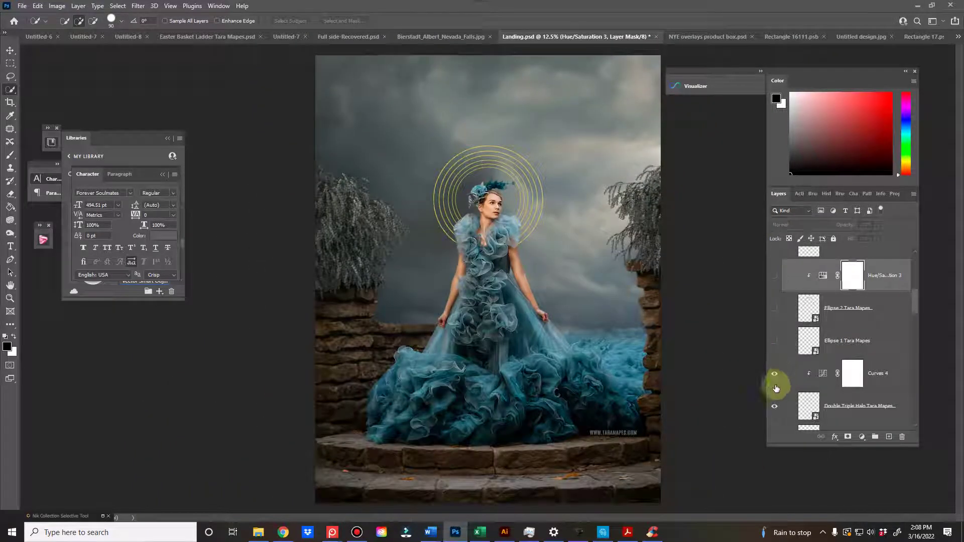
# - Hide Double Triple Halo, briefly preview Double Circle, then show the Circle 1 Tara Mapes ring
pyautogui.click(774, 377)
pyautogui.scroll(-2, 775, 402)
pyautogui.click(775, 343)
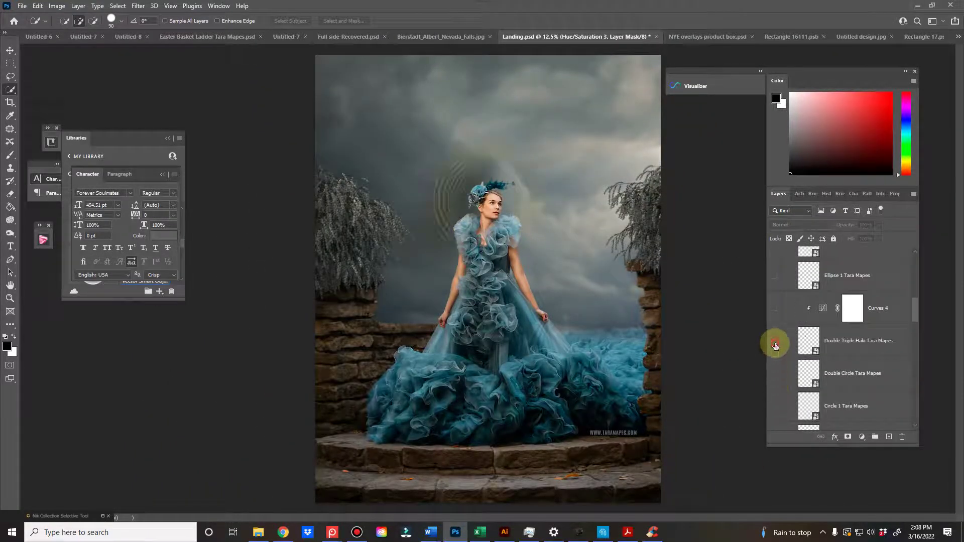
pyautogui.click(774, 375)
pyautogui.click(774, 376)
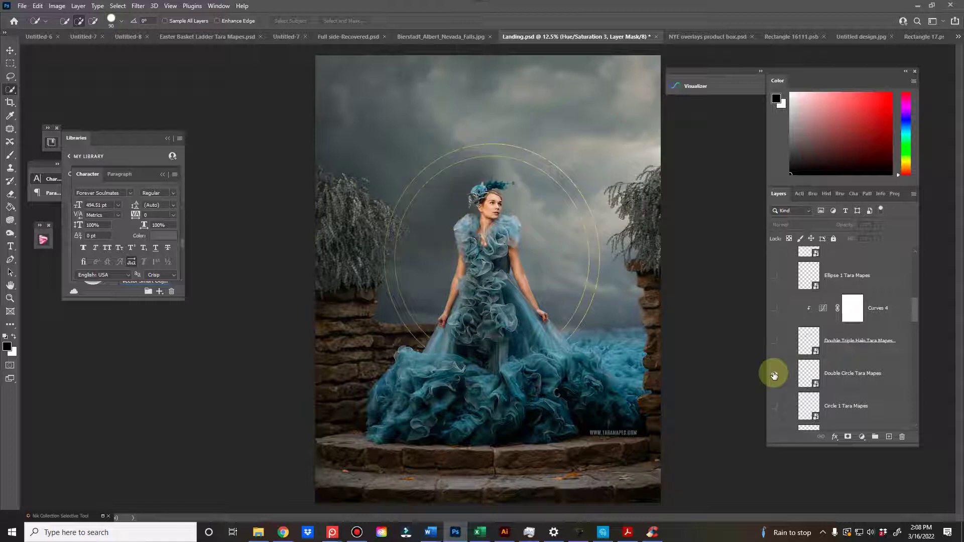
pyautogui.moveTo(774, 375); pyautogui.dragTo(777, 402)
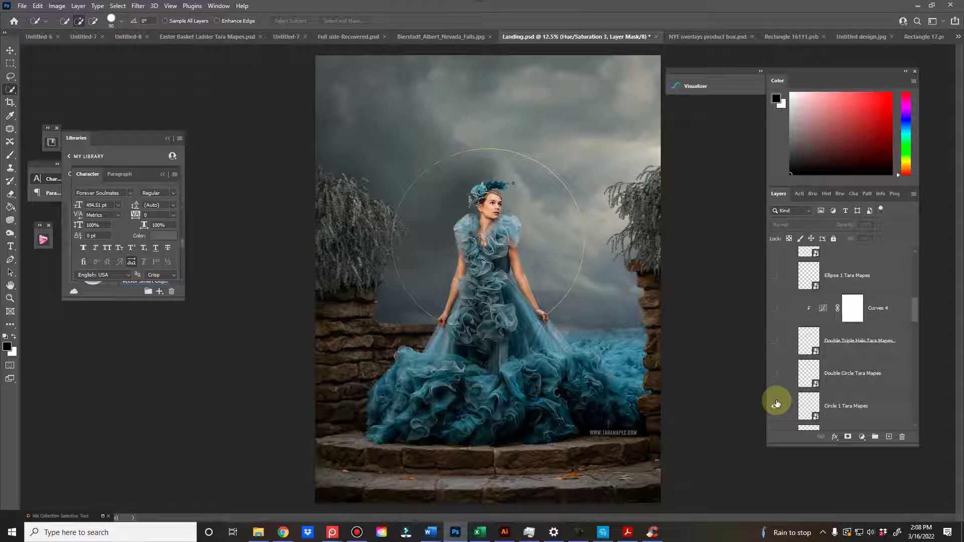
pyautogui.scroll(-1, 777, 392)
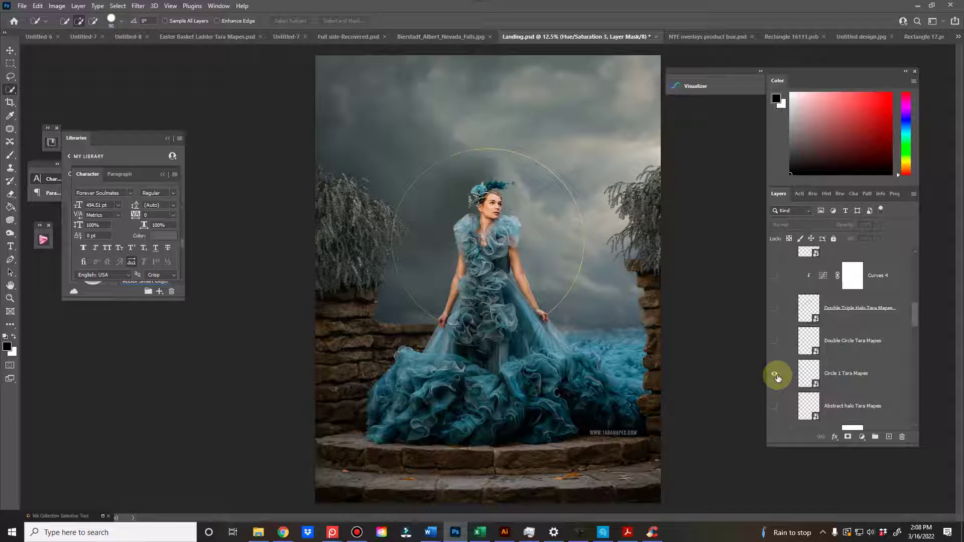
# - Preview the Abstract halo behind her head, then hide it again
pyautogui.click(777, 406)
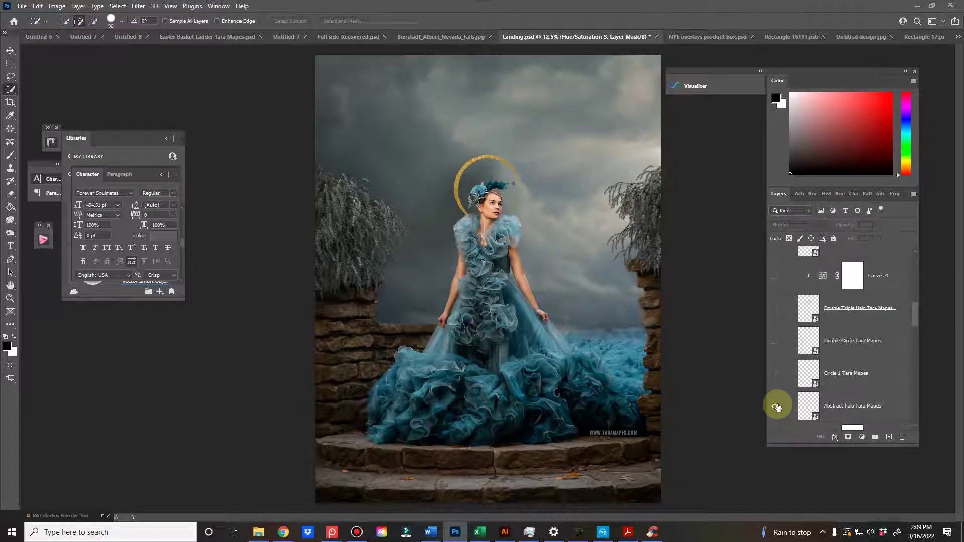
pyautogui.click(777, 407)
pyautogui.scroll(-2, 778, 382)
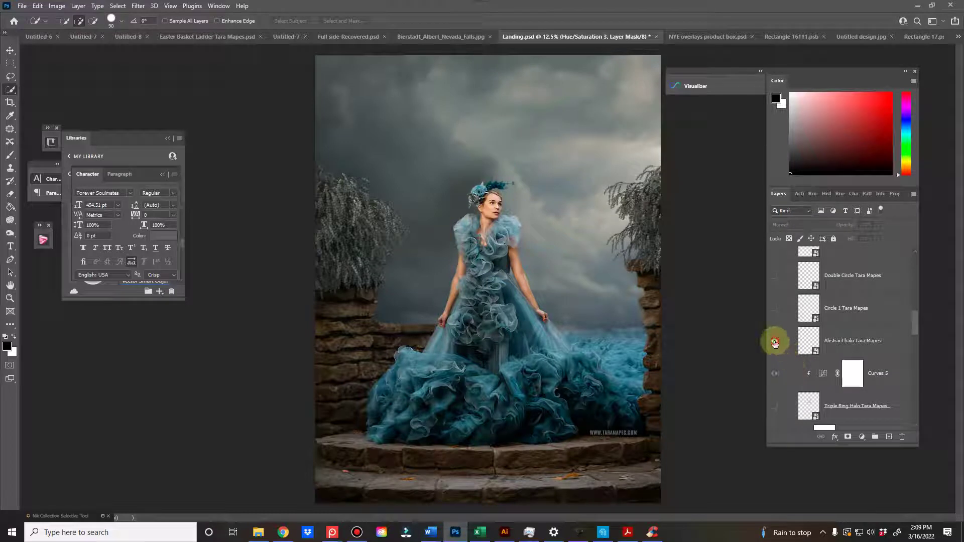
pyautogui.scroll(-1, 776, 344)
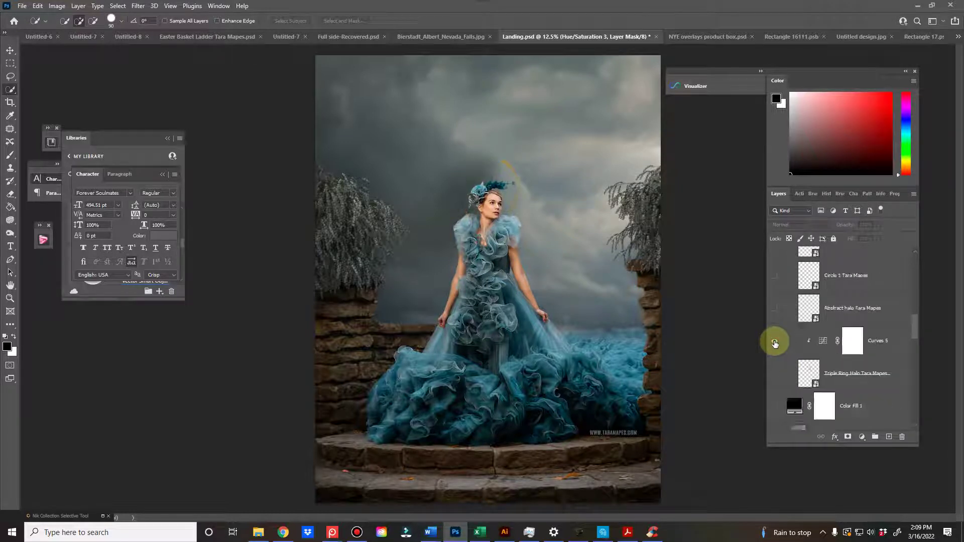
# - Show Triple Ring Halo, compare it with and without Curves 5, then hide it
pyautogui.click(777, 375)
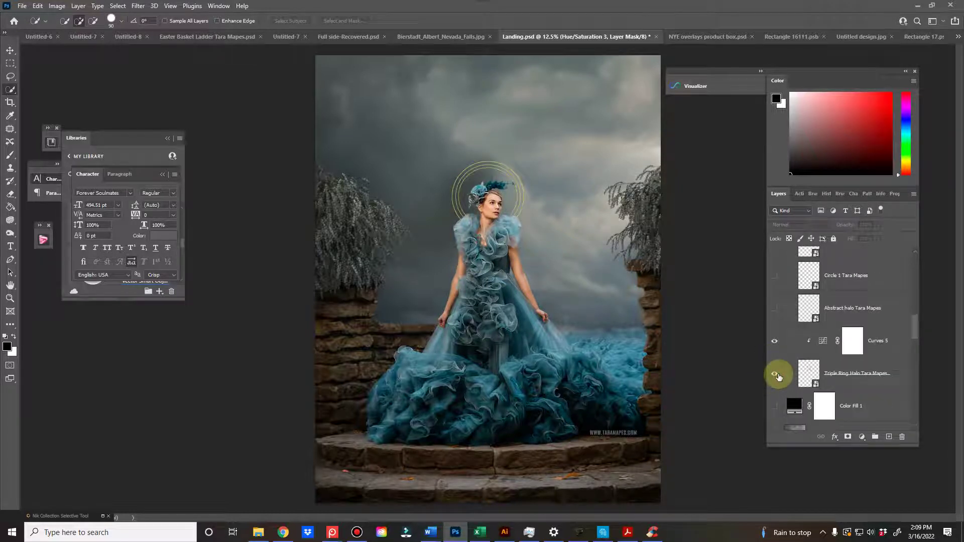
pyautogui.click(773, 342)
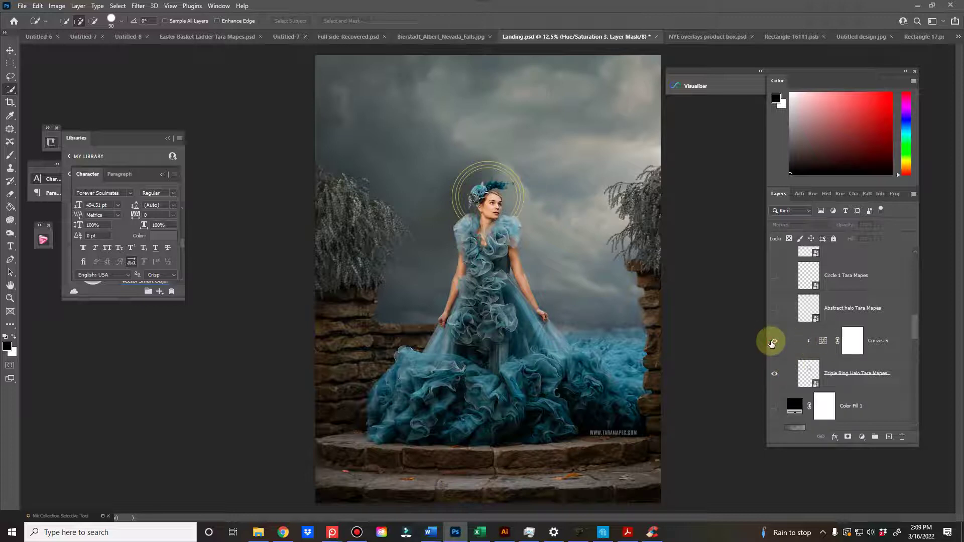
pyautogui.click(774, 342)
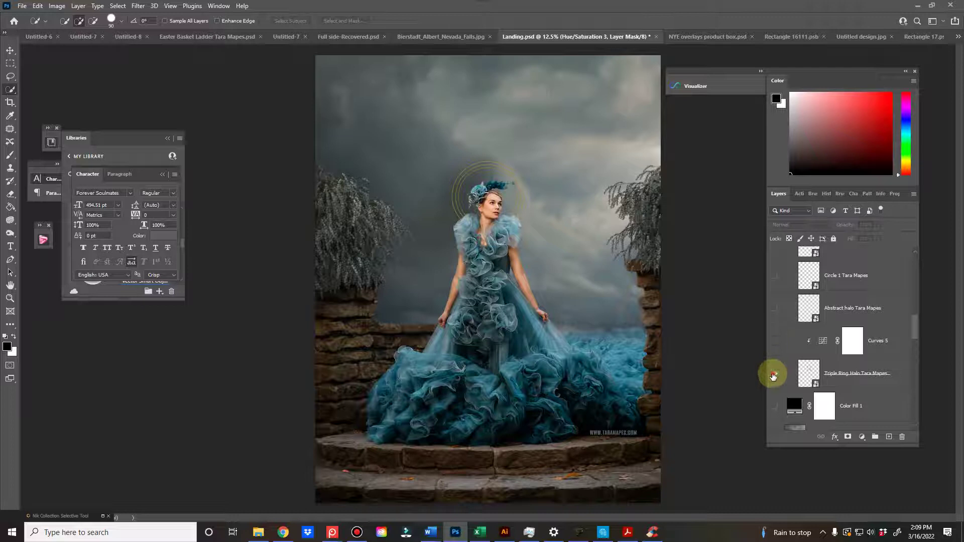
pyautogui.click(774, 376)
pyautogui.scroll(2, 781, 371)
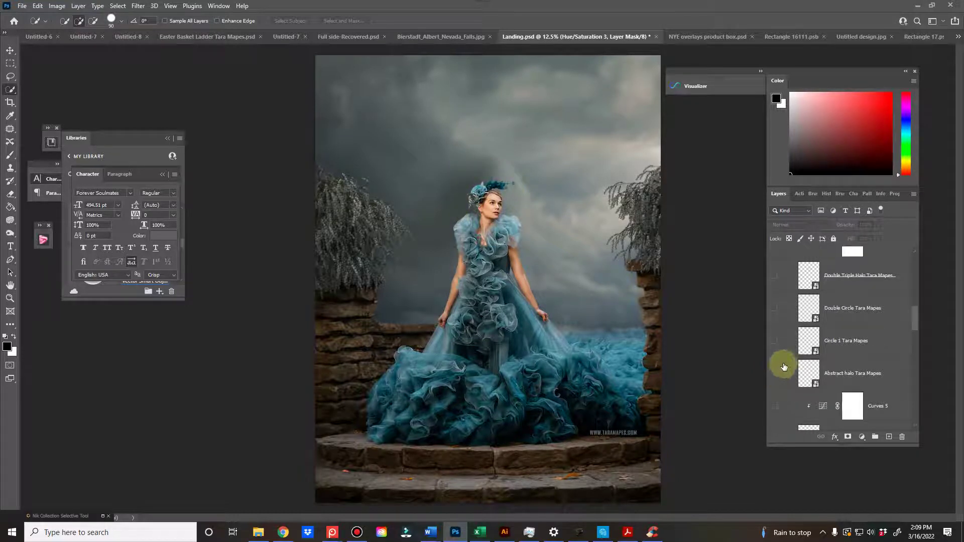